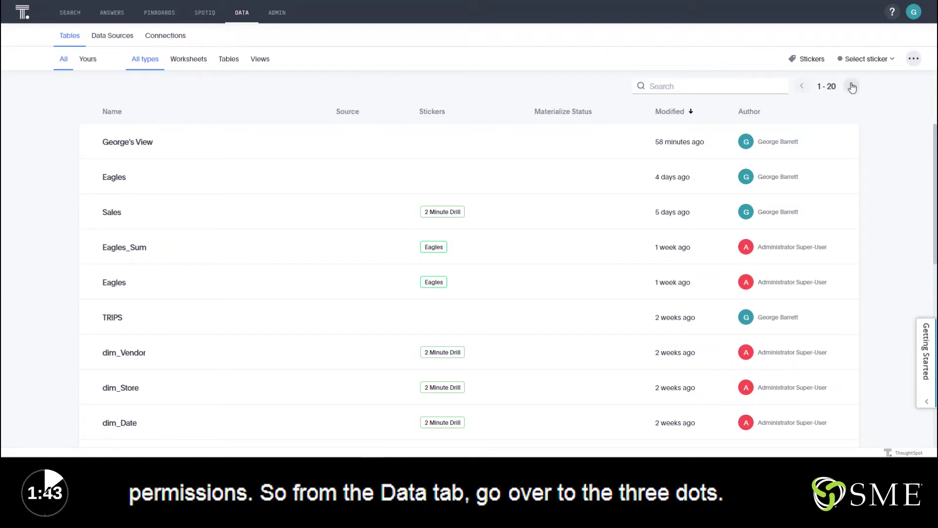
- Start a data upload and drop dim_Store.csv from File Explorer into it
left_click(914, 59)
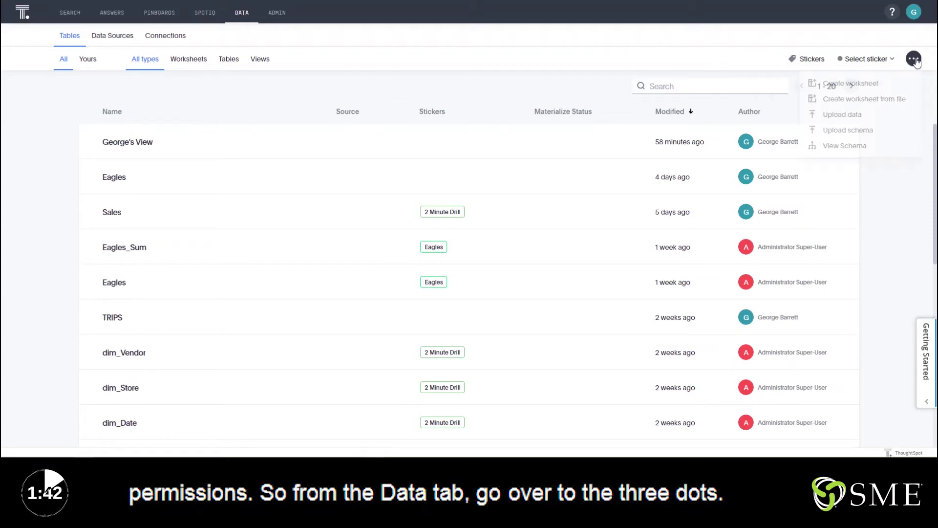
left_click(843, 114)
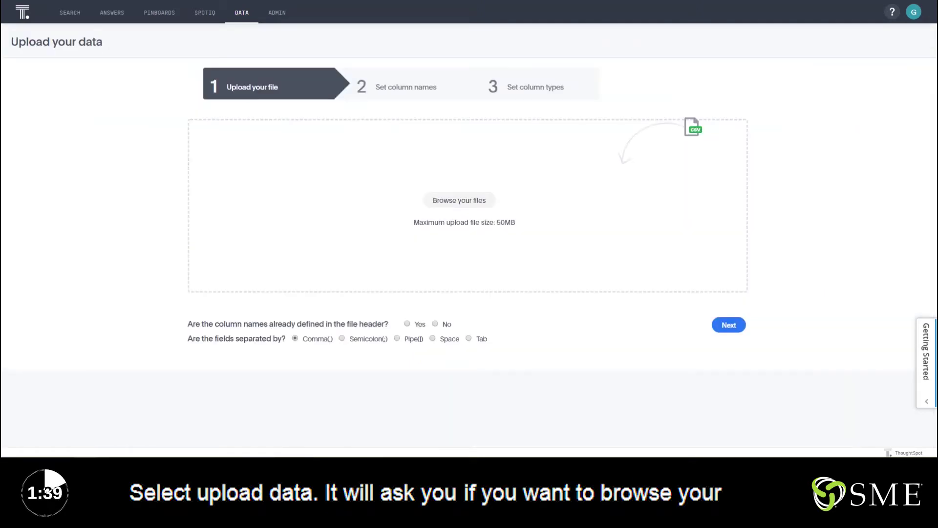
key("alt+Tab")
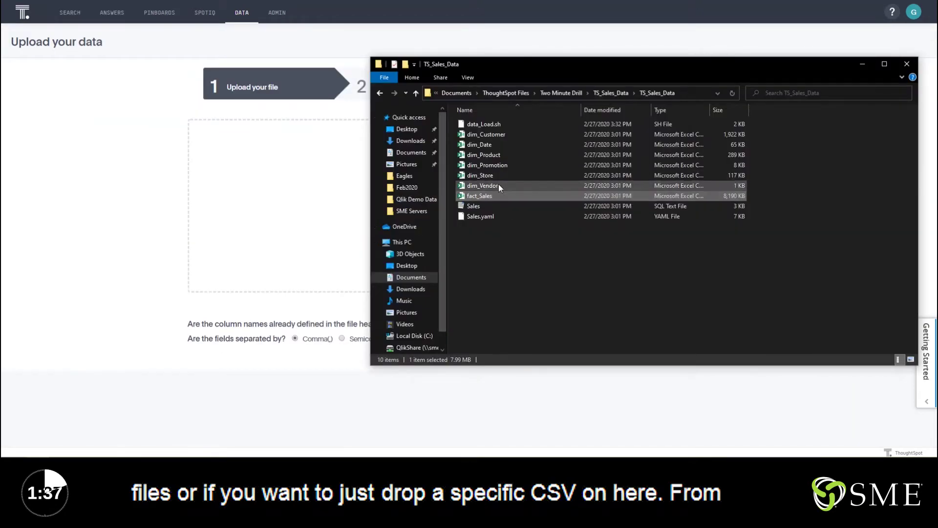
left_click(499, 184)
left_click_drag(488, 174, 320, 194)
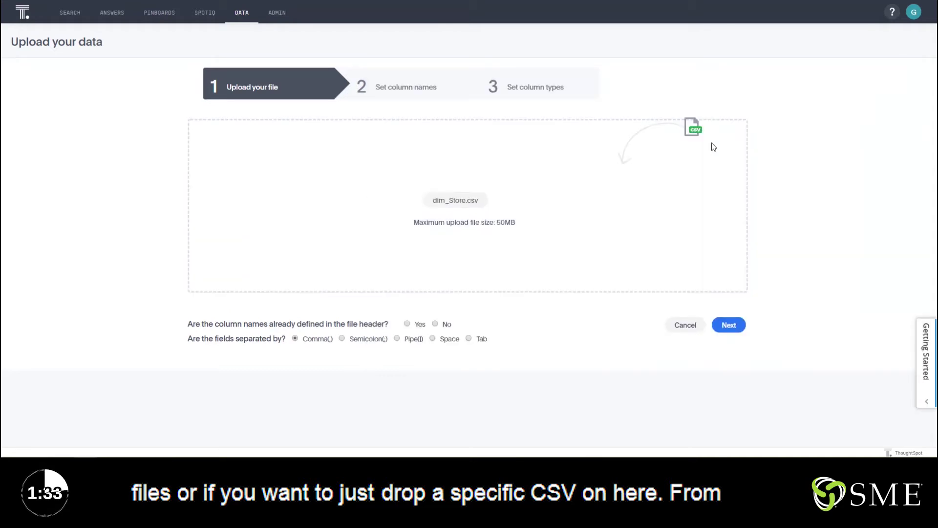
- Mark the dim_Store.csv header row as holding column names and continue to column naming
left_click(408, 324)
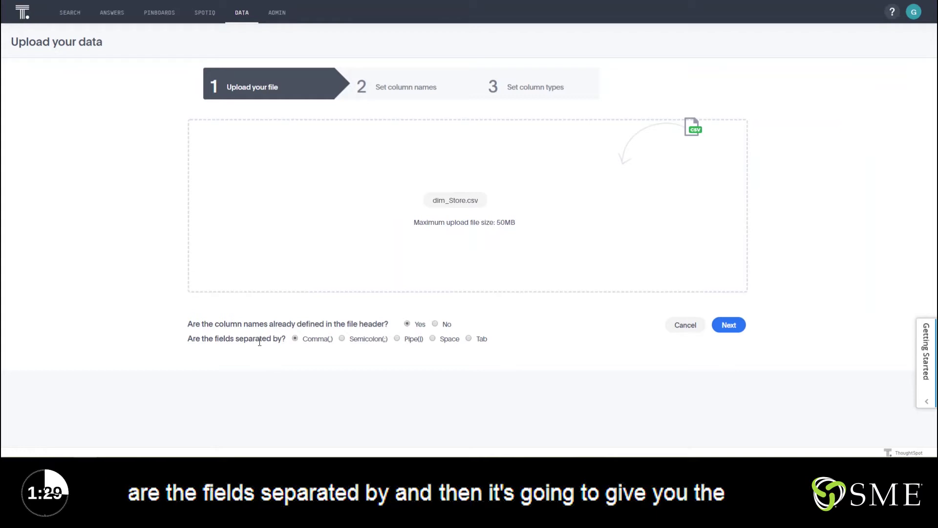
left_click(730, 325)
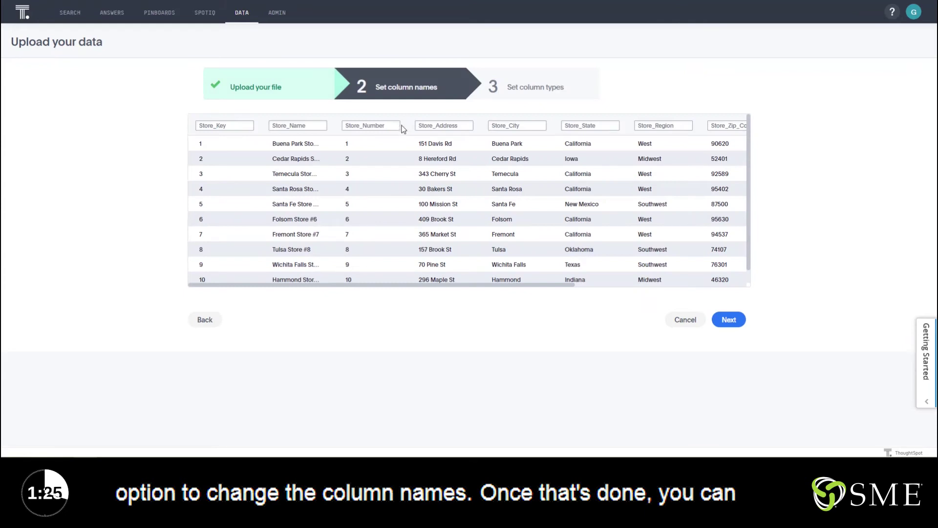
- Accept the detected store column names and move on to column types
left_click(730, 320)
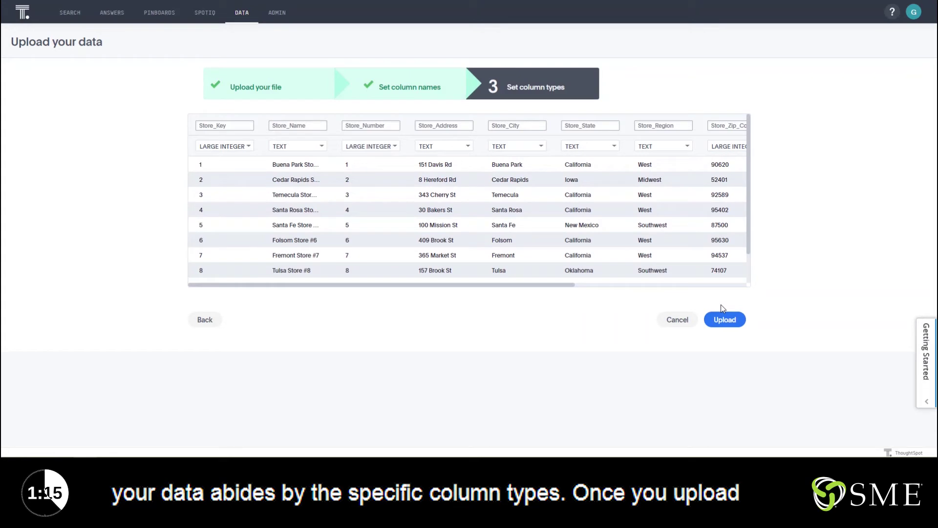
- Upload the store data with the detected types, importing 1000 rows
left_click(726, 323)
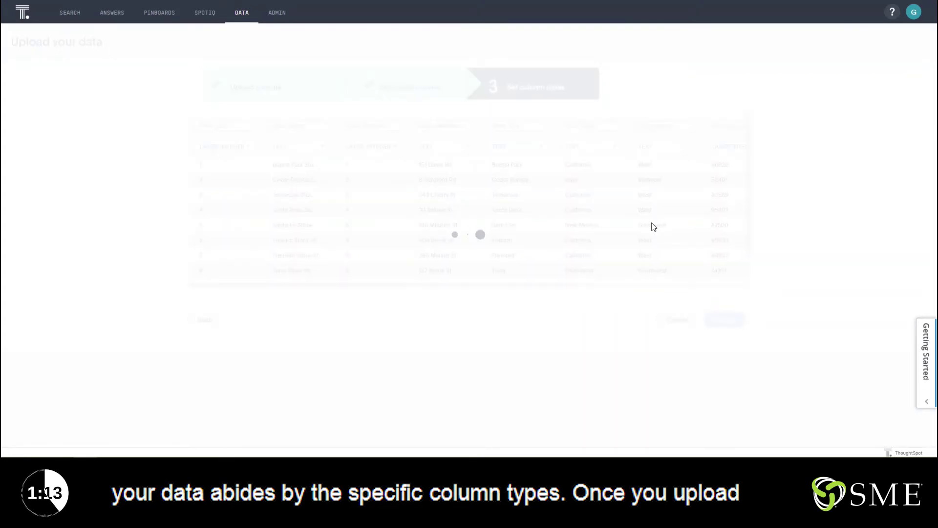